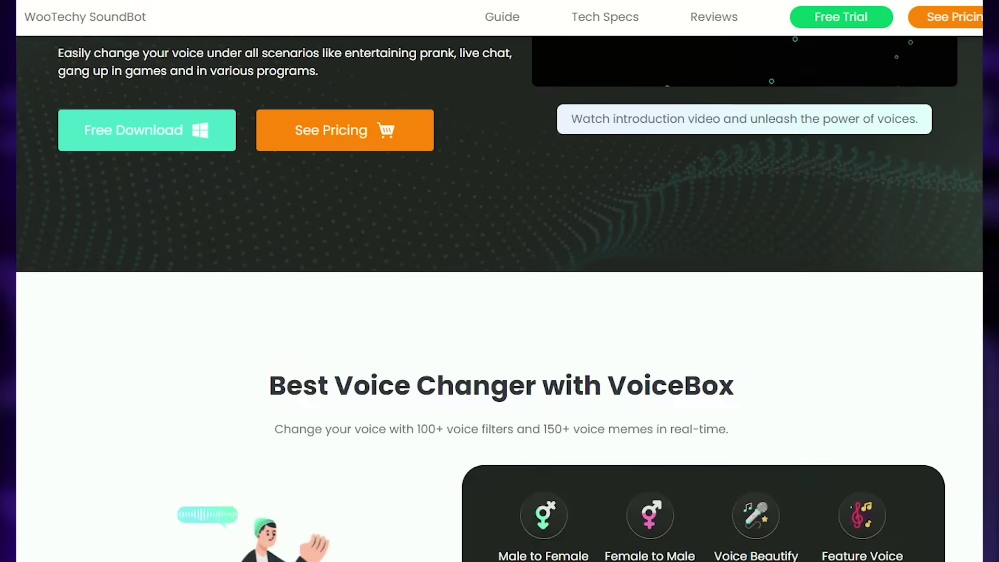
scroll(500, 312, "down", 5)
scroll(500, 312, "down", 5)
scroll(500, 312, "down", 5)
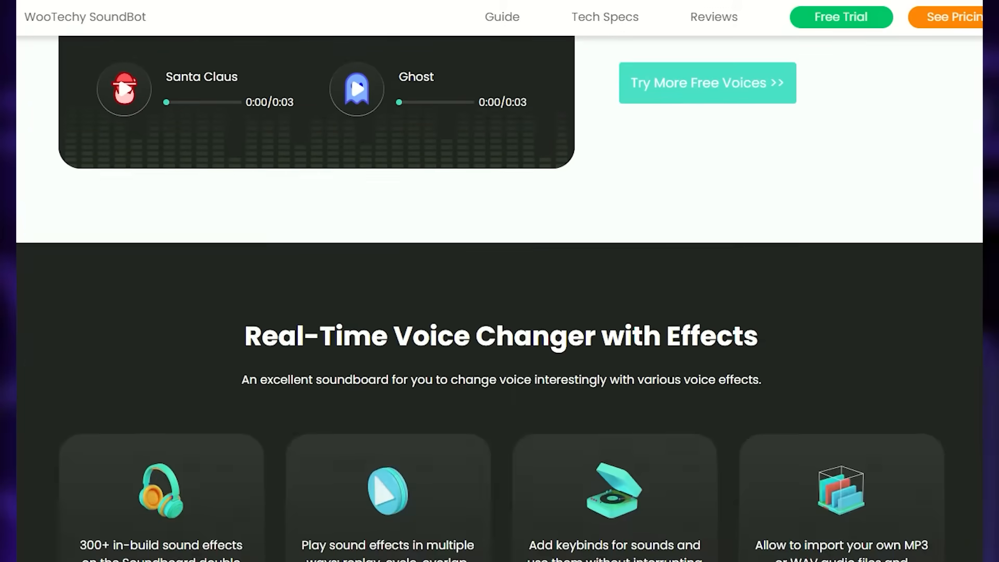
scroll(499, 312, "down", 5)
scroll(499, 312, "down", 5)
scroll(500, 312, "down", 5)
scroll(499, 312, "down", 5)
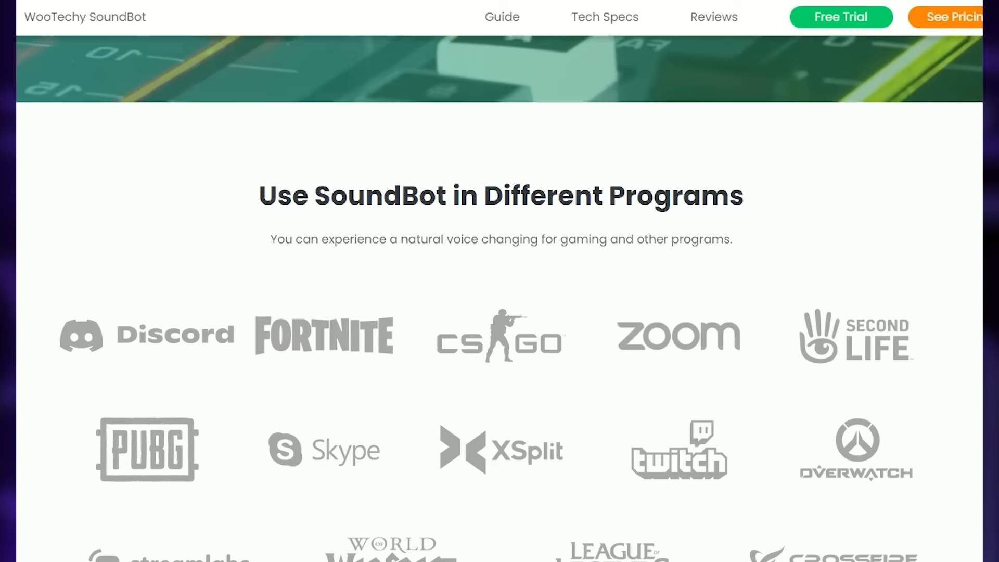
scroll(500, 313, "down", 2)
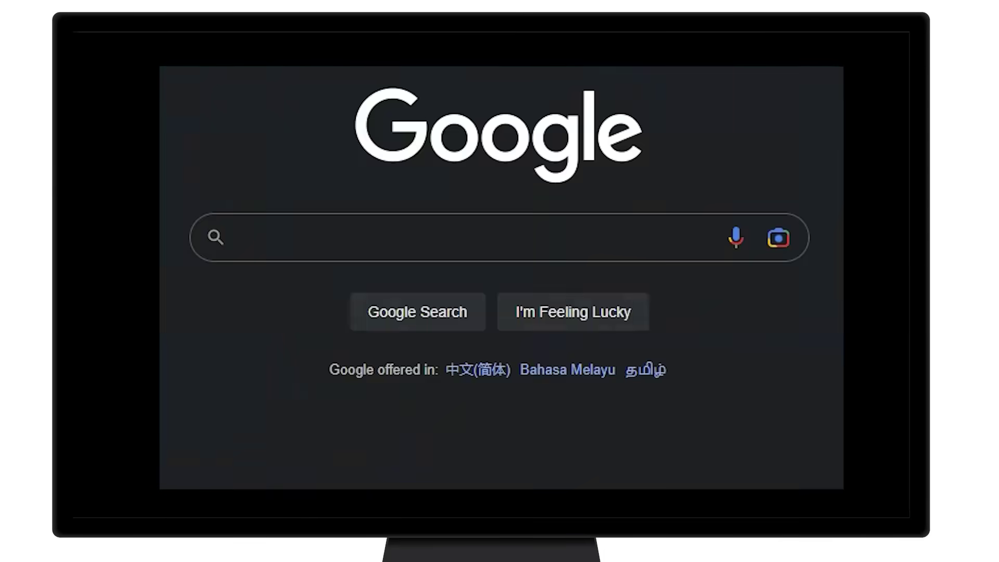
Step: Choose Realtek(R) Audio as the headphone device and proceed to the microphone setup
left_click(430, 226)
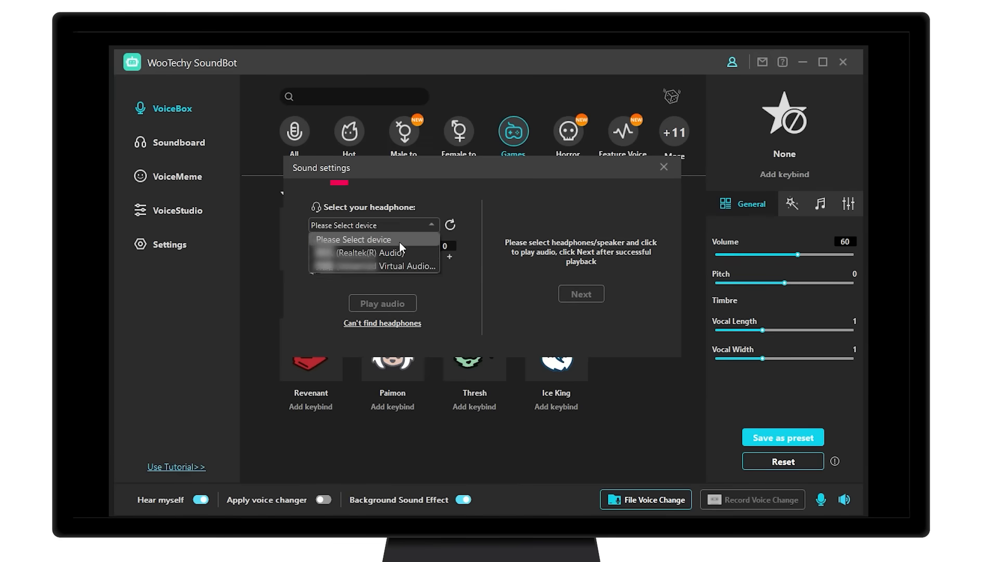
left_click(371, 252)
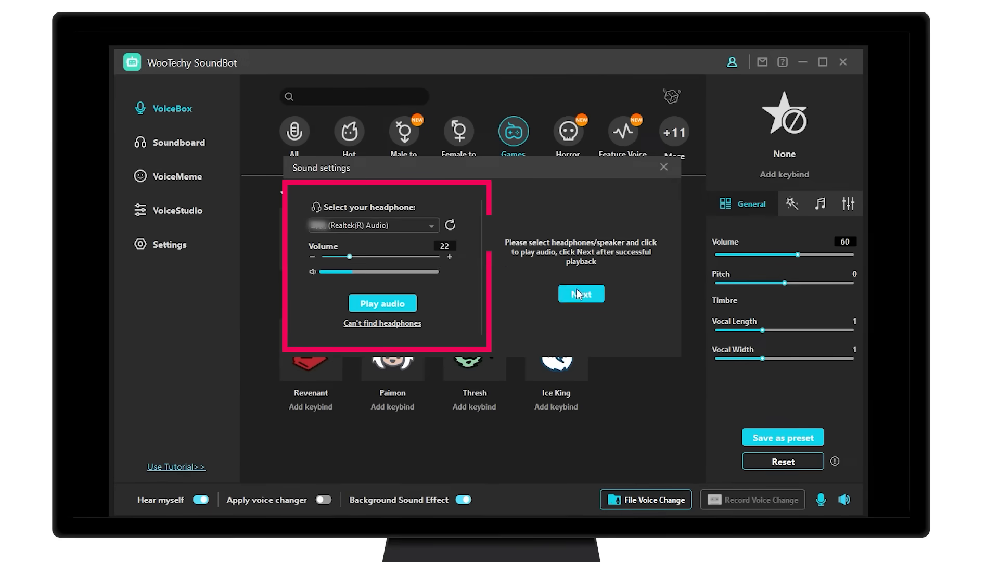
left_click(580, 293)
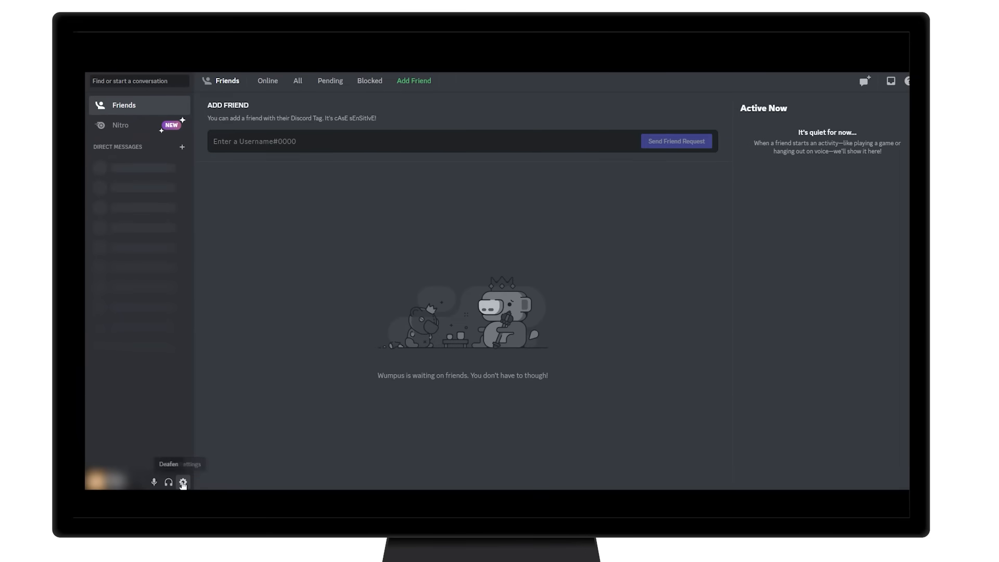
Step: Set Discord's Voice & Video input device to the Voice Changer Virtual Audio device
left_click(184, 482)
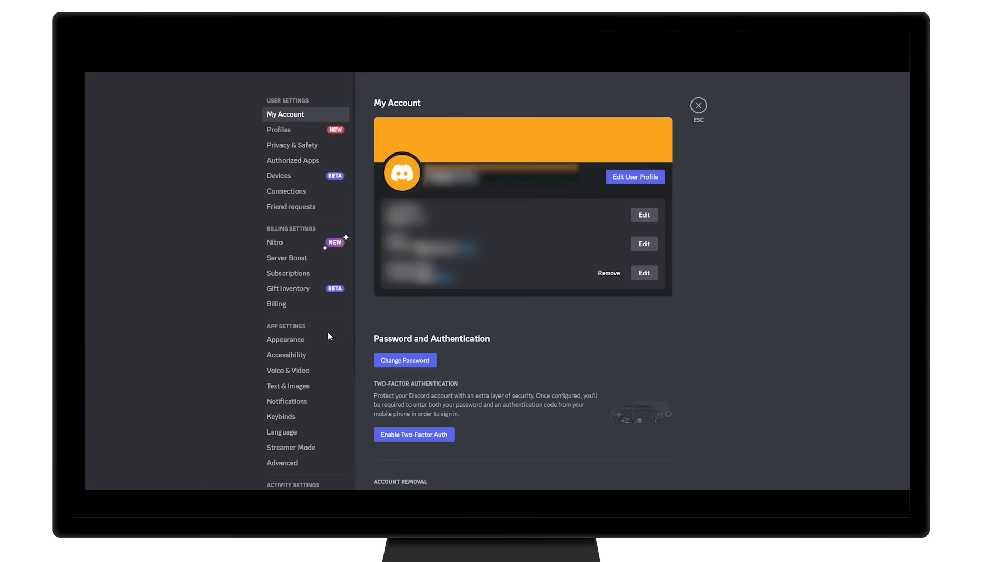
left_click(288, 370)
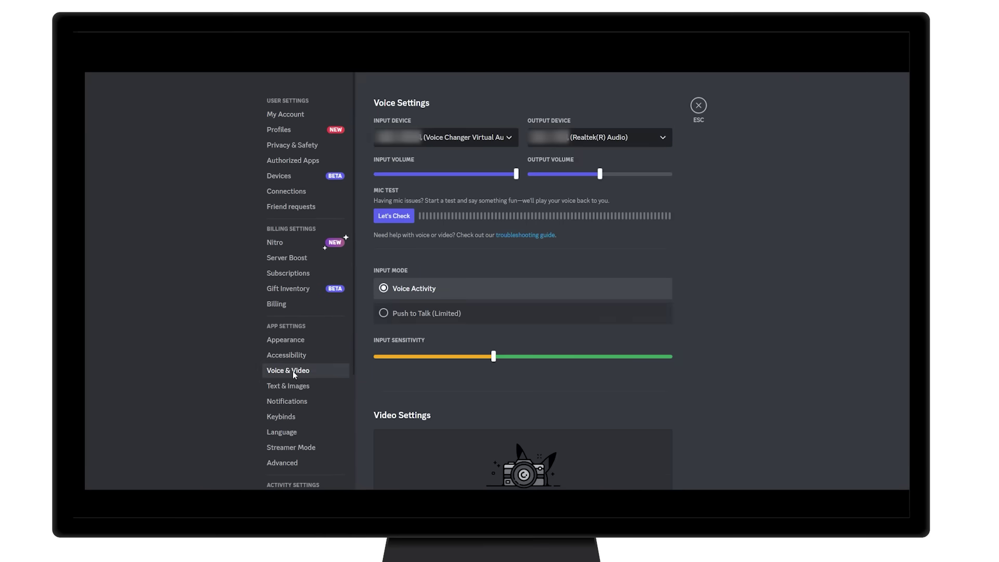
left_click(486, 140)
left_click(472, 160)
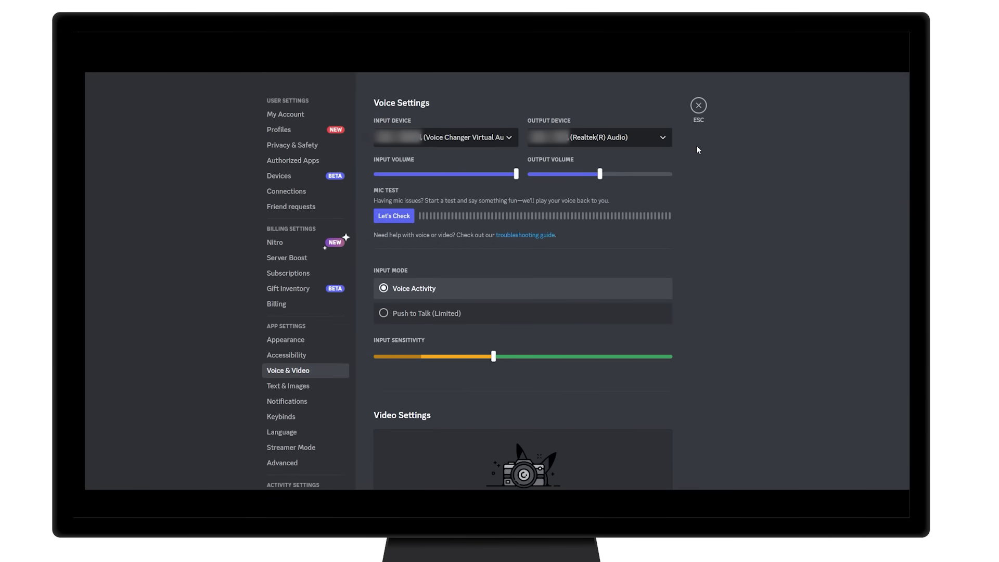
Step: Close Discord settings to return to the Friends page with SoundBot on top
left_click(699, 106)
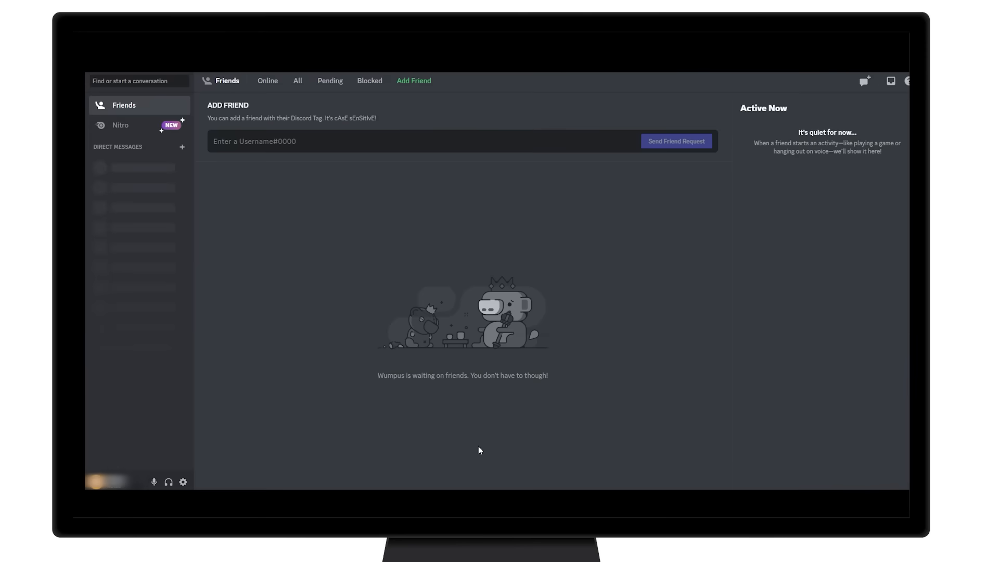